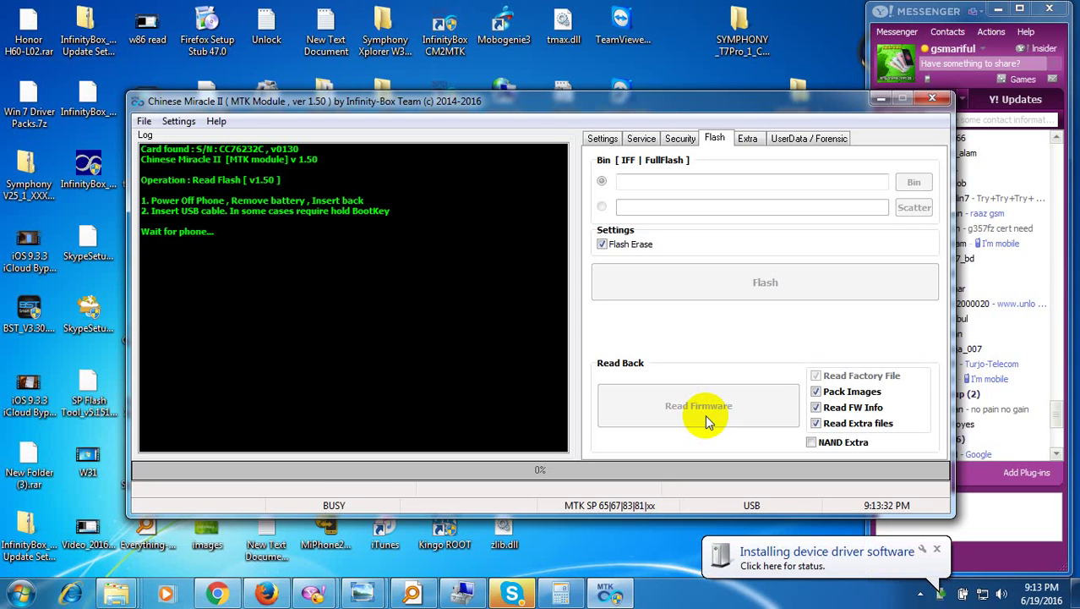
Save the phone's firmware read-out as Iff_Temp_Dump in the Pictures library, using the Infinity SP Flash Files type
{"action": "left_click", "coordinate": [856, 558]}
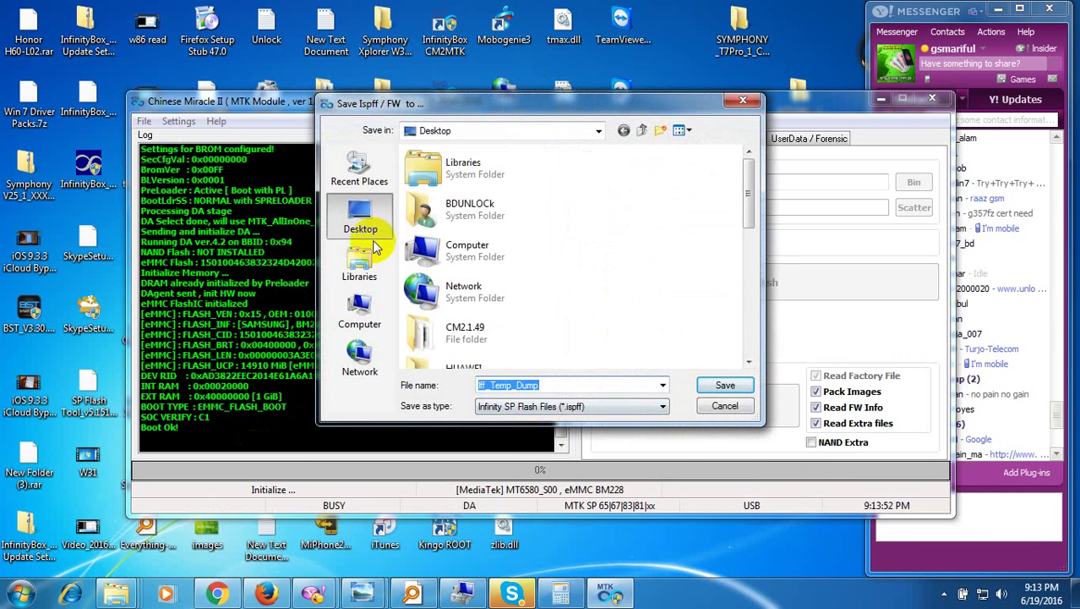
{"action": "left_click", "coordinate": [361, 272]}
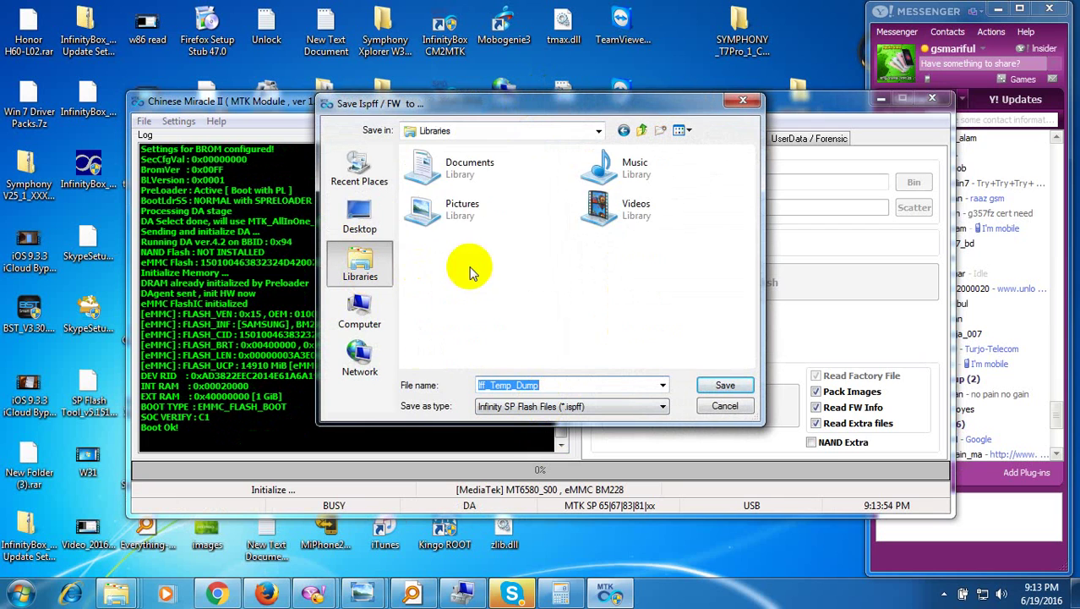
{"action": "double_click", "coordinate": [444, 211]}
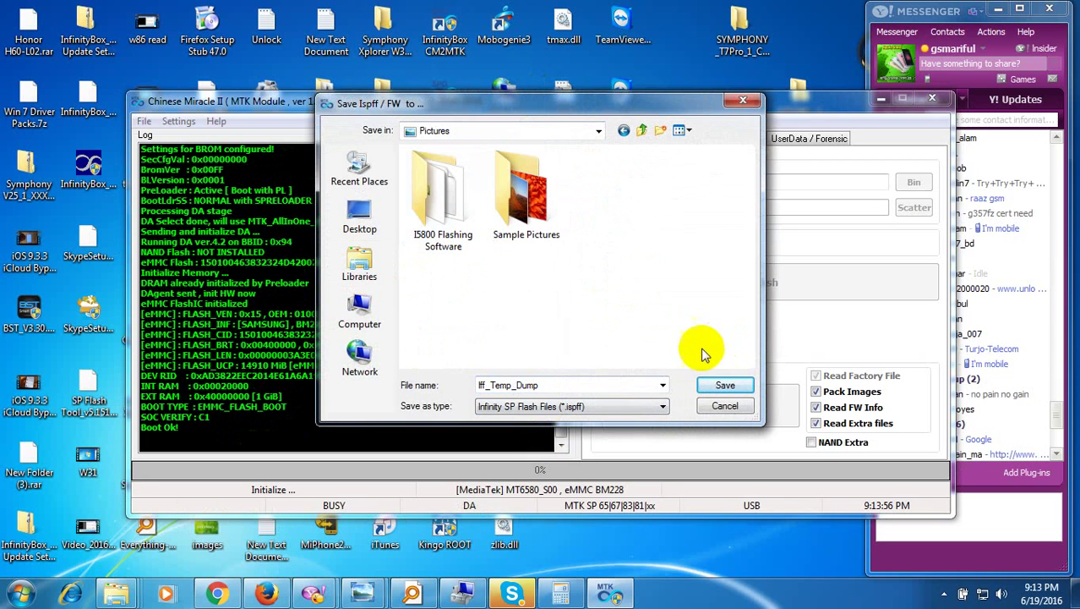
{"action": "left_click", "coordinate": [725, 383]}
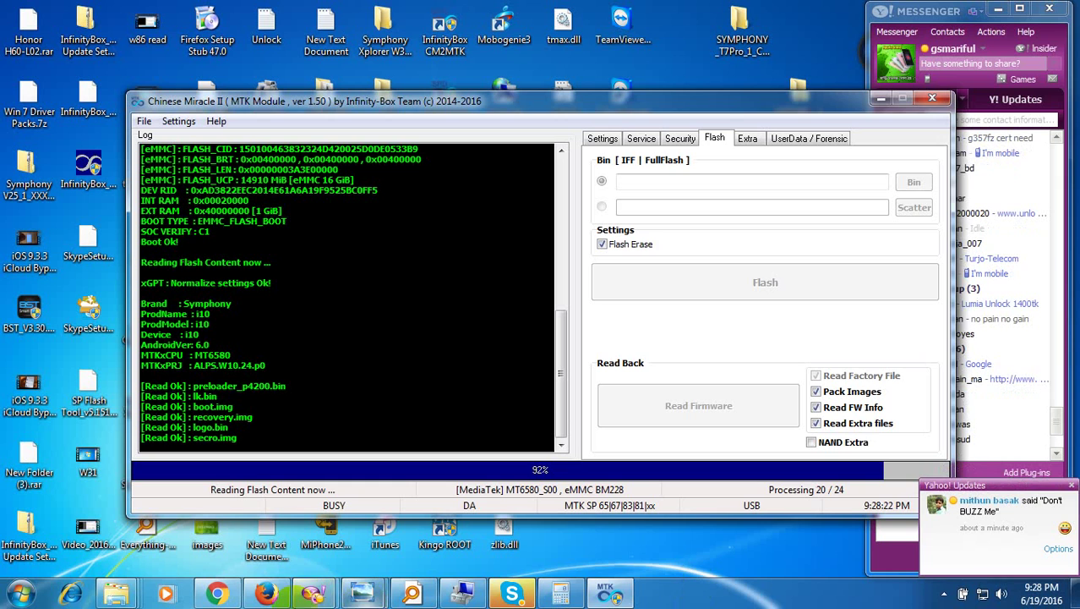
Open the Pictures library in Windows Explorer and widen its window until the folders sit in two columns
{"action": "left_click", "coordinate": [19, 593]}
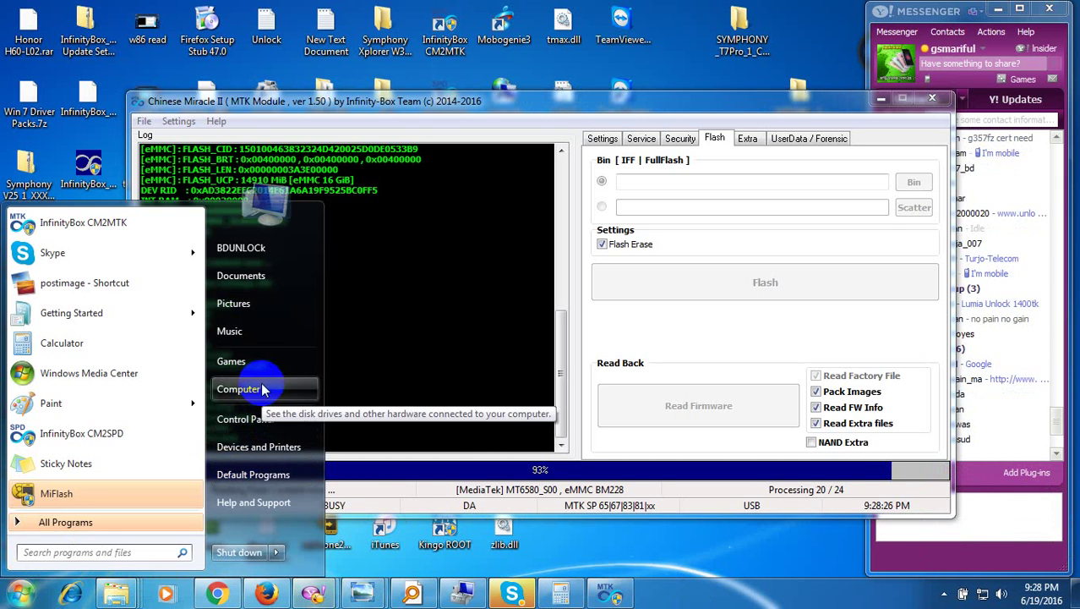
{"action": "left_click", "coordinate": [249, 309]}
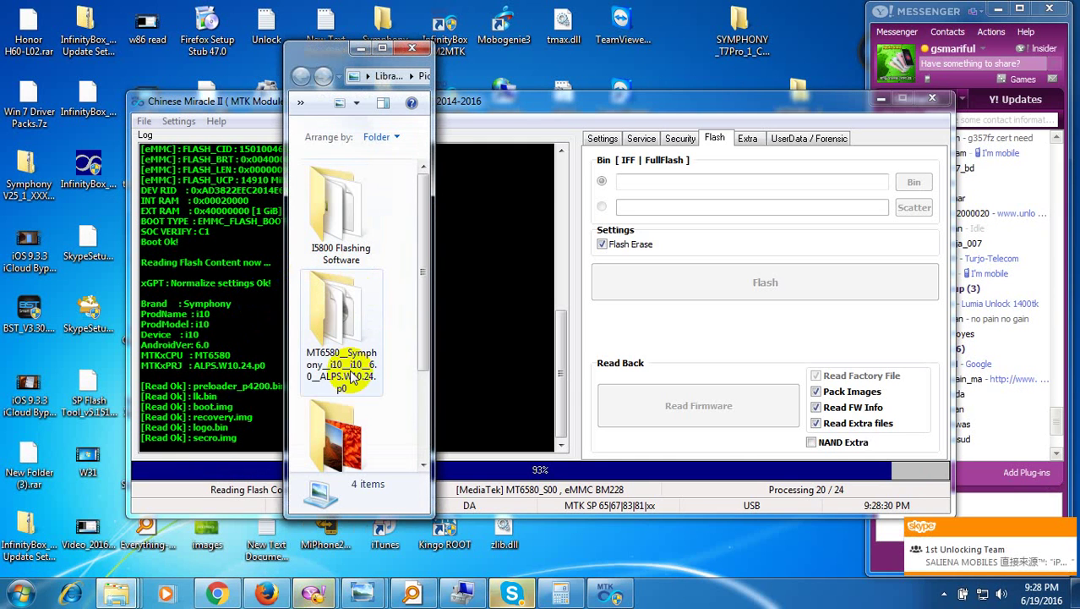
{"action": "left_click", "coordinate": [382, 48]}
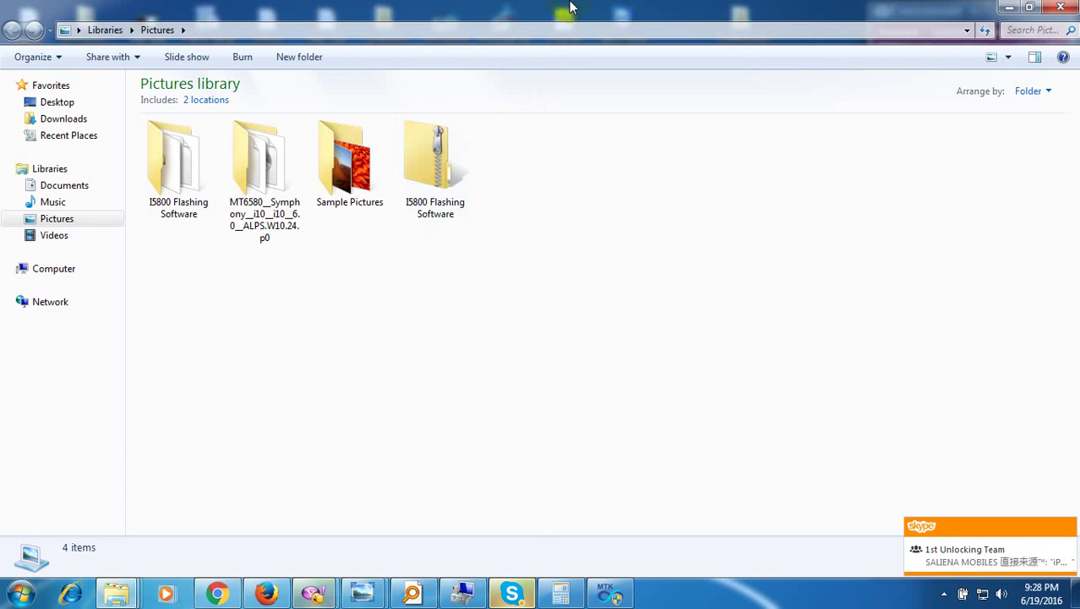
{"action": "double_click", "coordinate": [560, 11]}
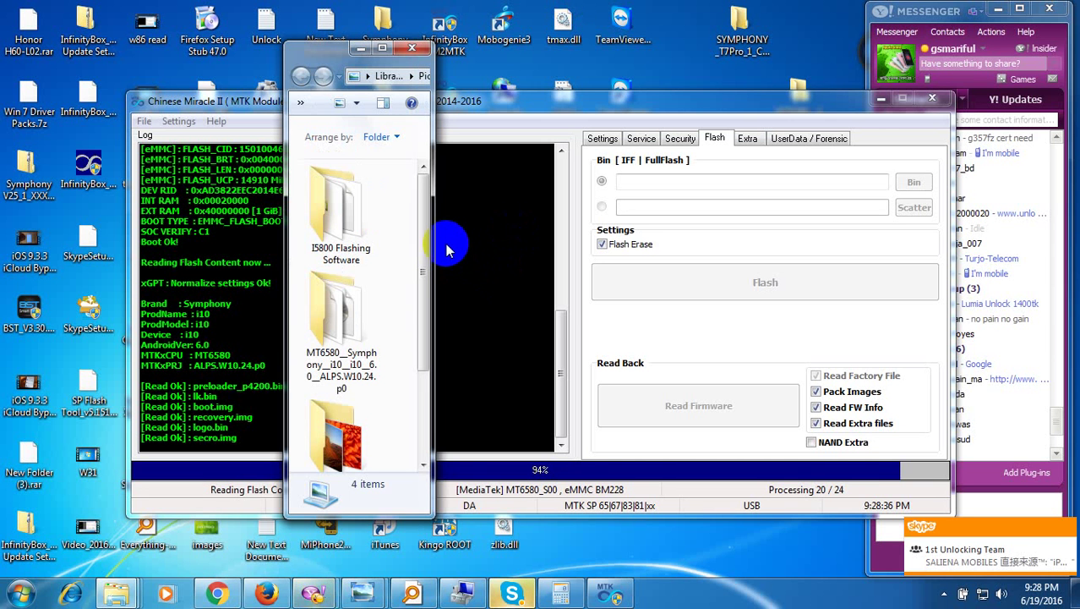
{"action": "left_click_drag", "start_coordinate": [432, 245], "coordinate": [537, 328]}
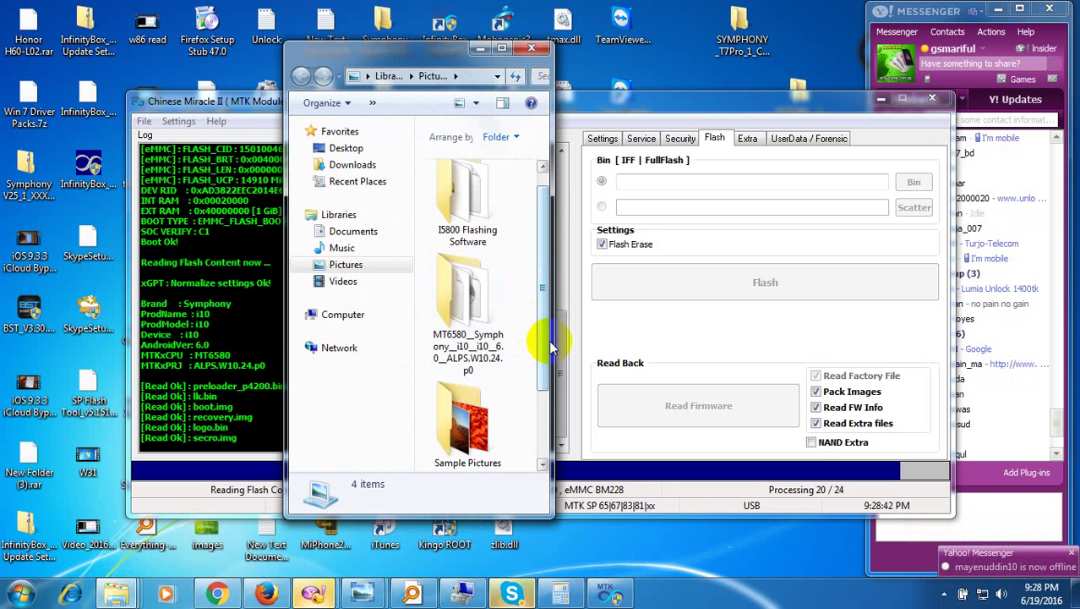
{"action": "left_click_drag", "start_coordinate": [552, 345], "coordinate": [631, 355]}
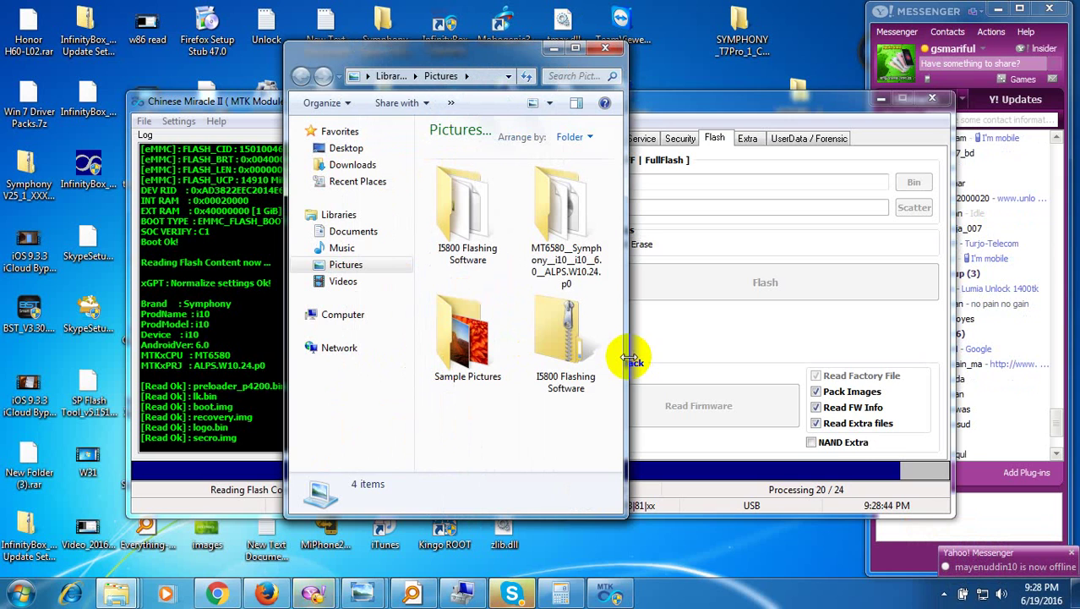
Open the MT6580__Symphony__i10__i10__6.0__ALPS.W10.24.p0 folder and show its files in List view
{"action": "left_click", "coordinate": [578, 243]}
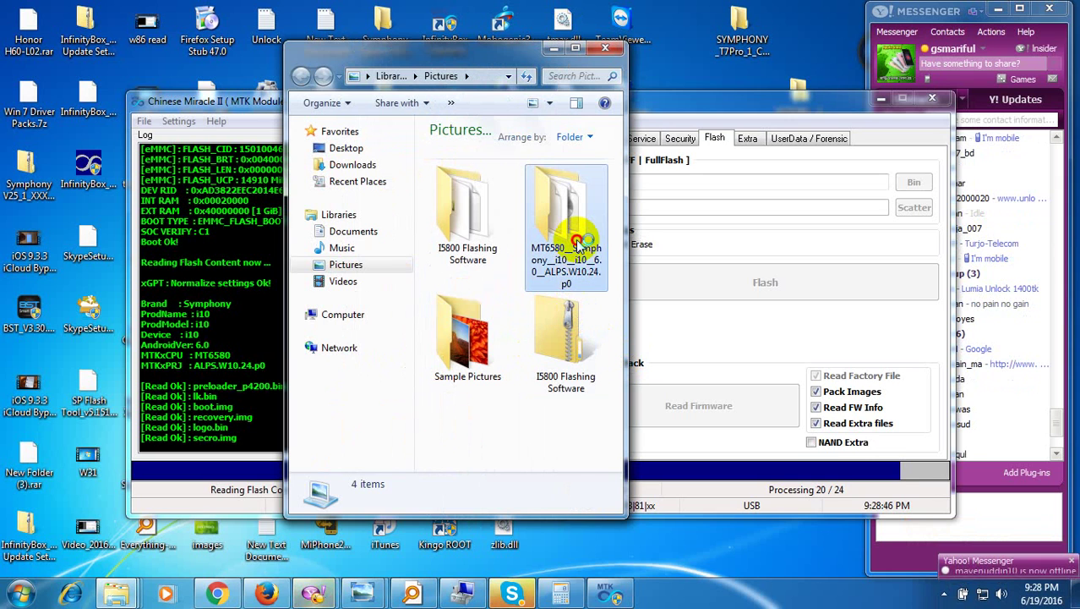
{"action": "double_click", "coordinate": [577, 243]}
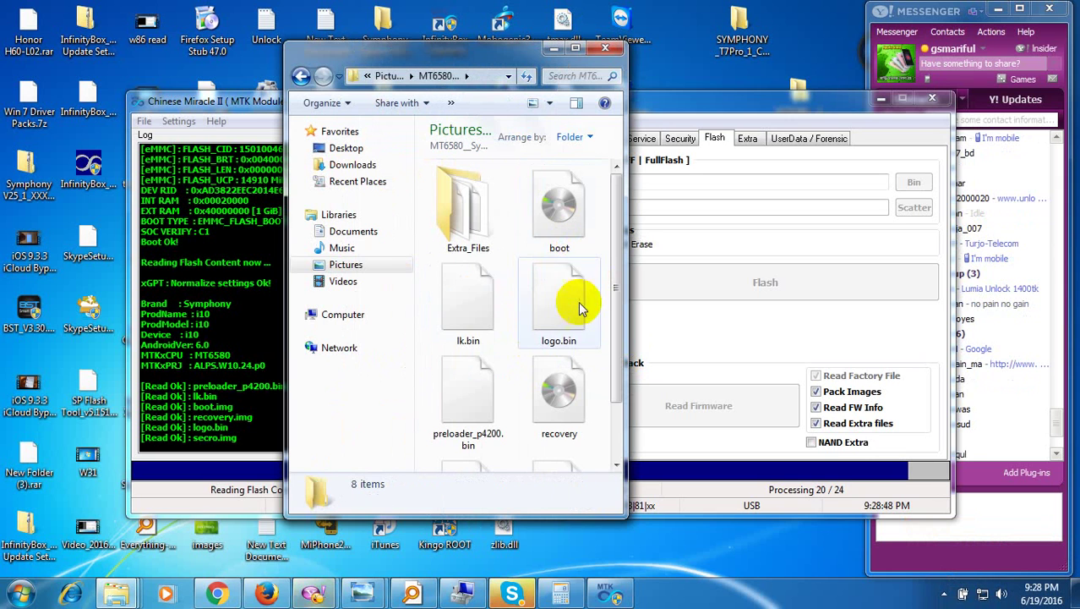
{"action": "left_click", "coordinate": [450, 102]}
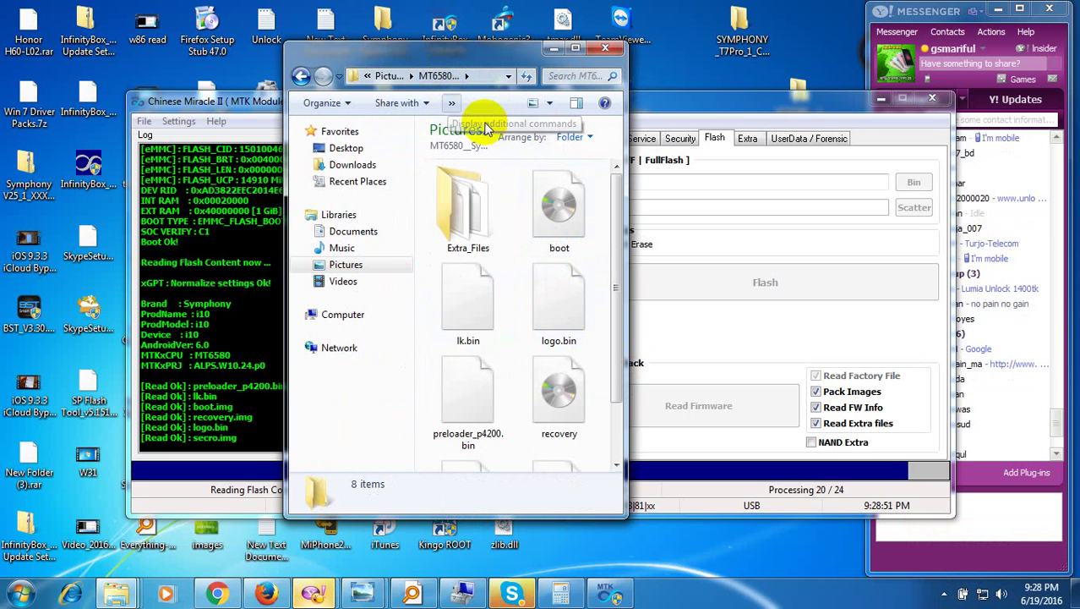
{"action": "left_click", "coordinate": [548, 105]}
{"action": "left_click", "coordinate": [549, 106]}
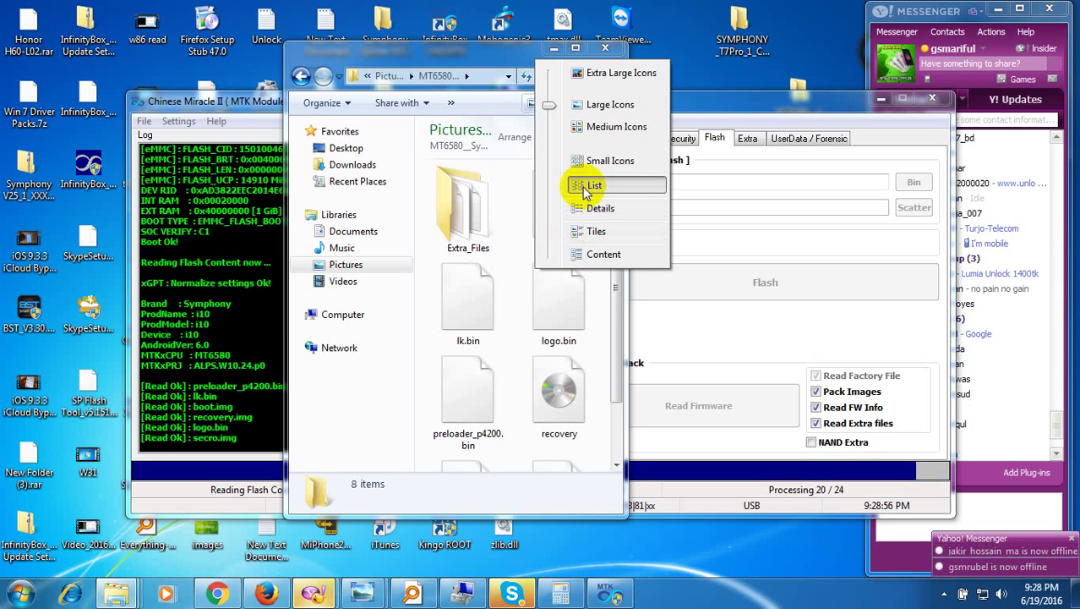
{"action": "left_click", "coordinate": [585, 191]}
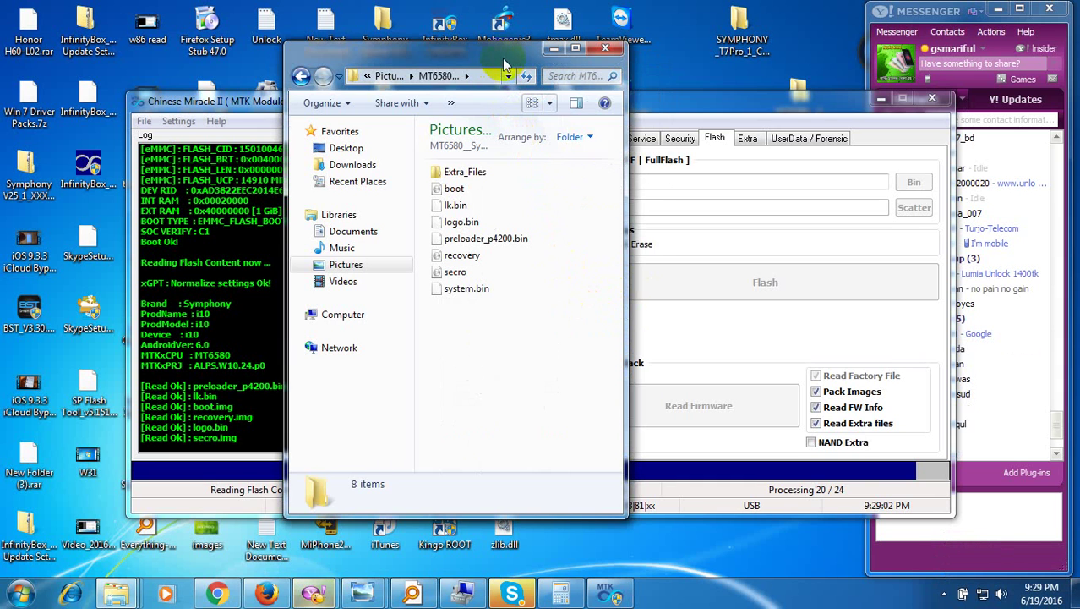
Move and narrow the folder window, inspect the contents of Extra_Files, and return to the firmware folder
{"action": "left_click_drag", "start_coordinate": [505, 62], "coordinate": [639, 73]}
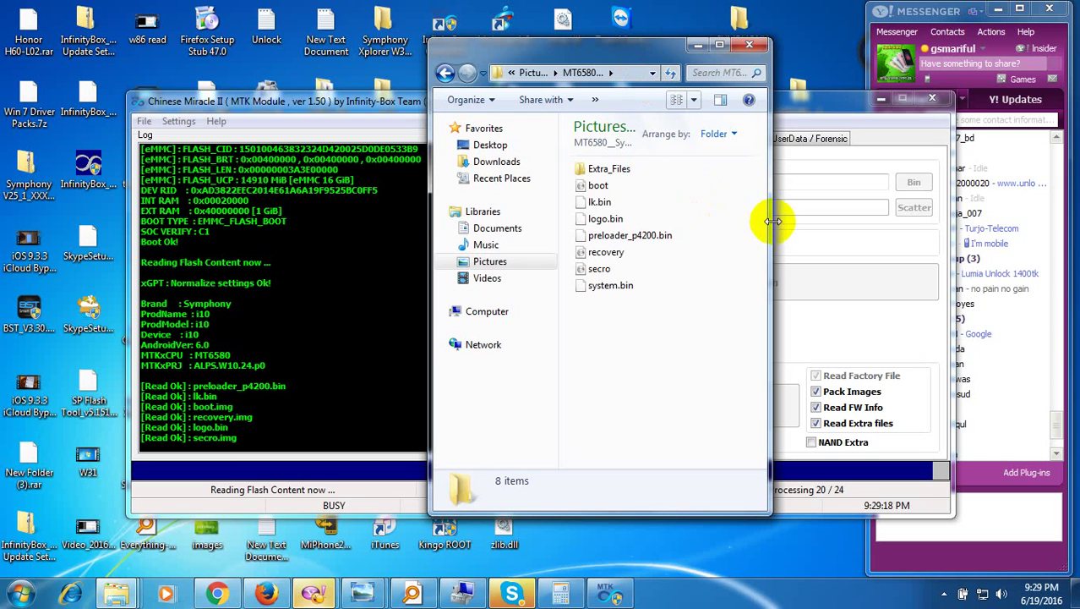
{"action": "left_click_drag", "start_coordinate": [774, 220], "coordinate": [609, 206]}
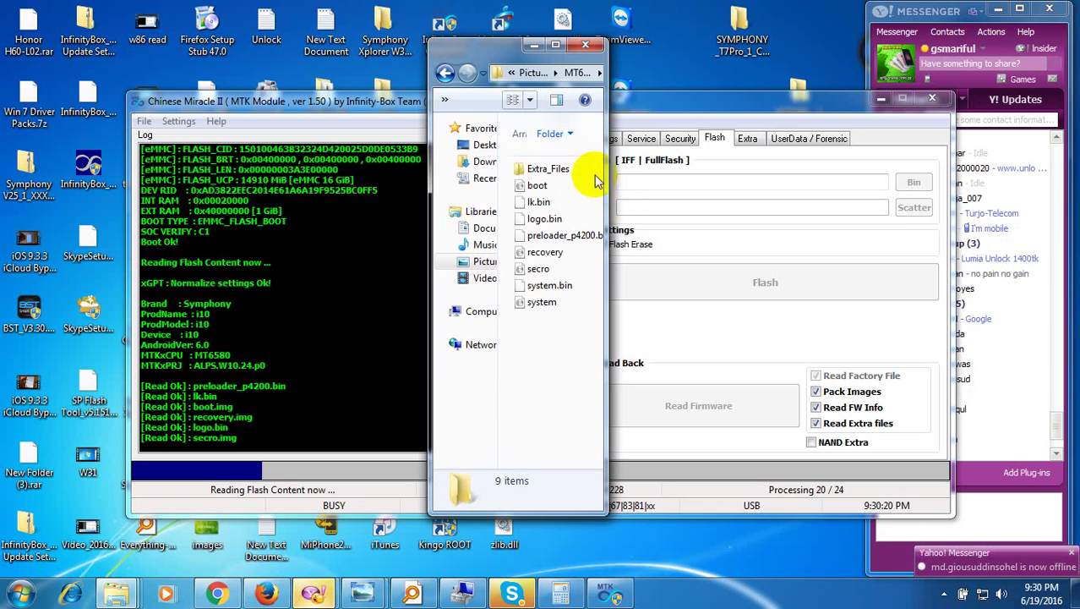
{"action": "left_click", "coordinate": [550, 168]}
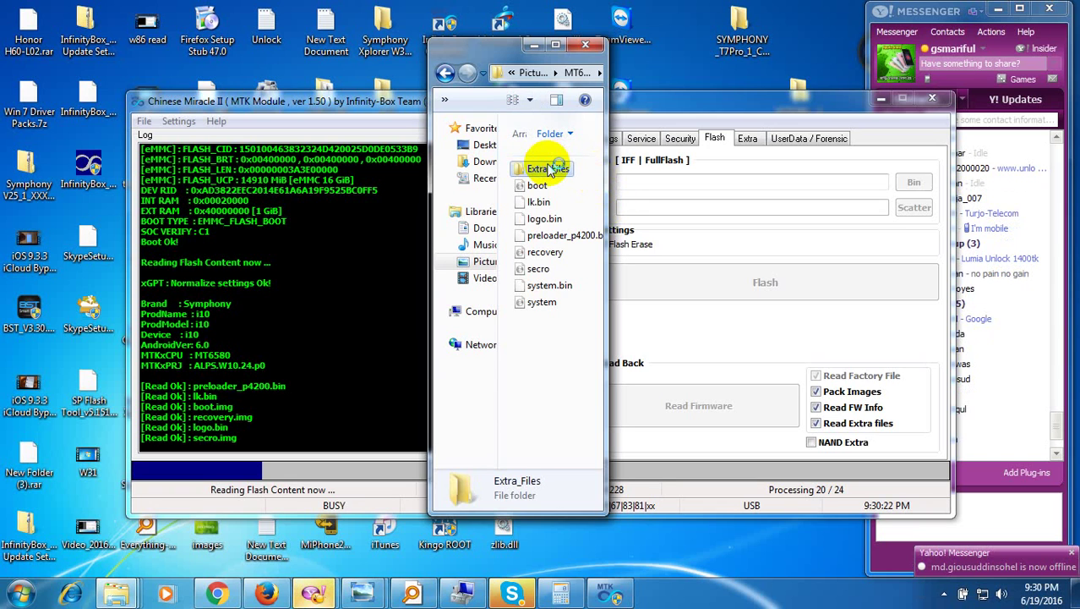
{"action": "double_click", "coordinate": [550, 169]}
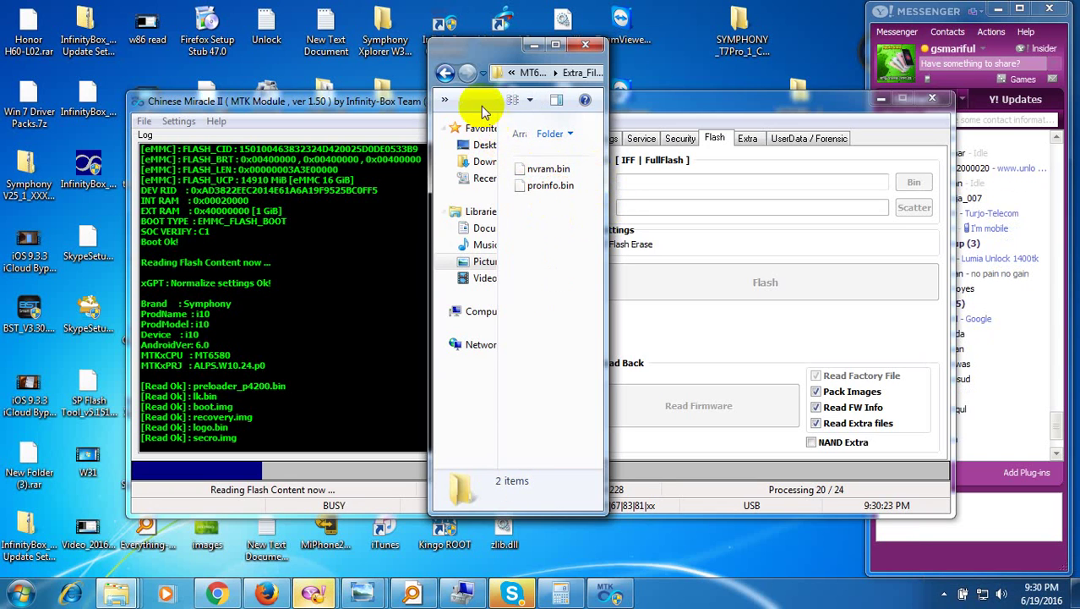
{"action": "left_click", "coordinate": [445, 75]}
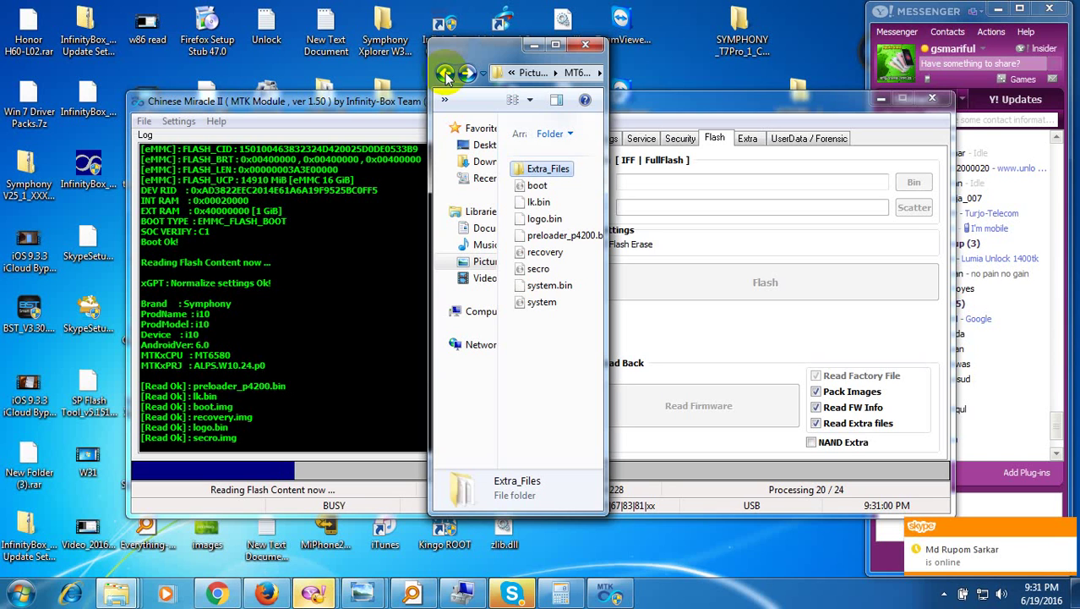
Reposition and resize the firmware folder window beside the flashing log to follow the files being read
{"action": "left_click_drag", "start_coordinate": [461, 58], "coordinate": [417, 341]}
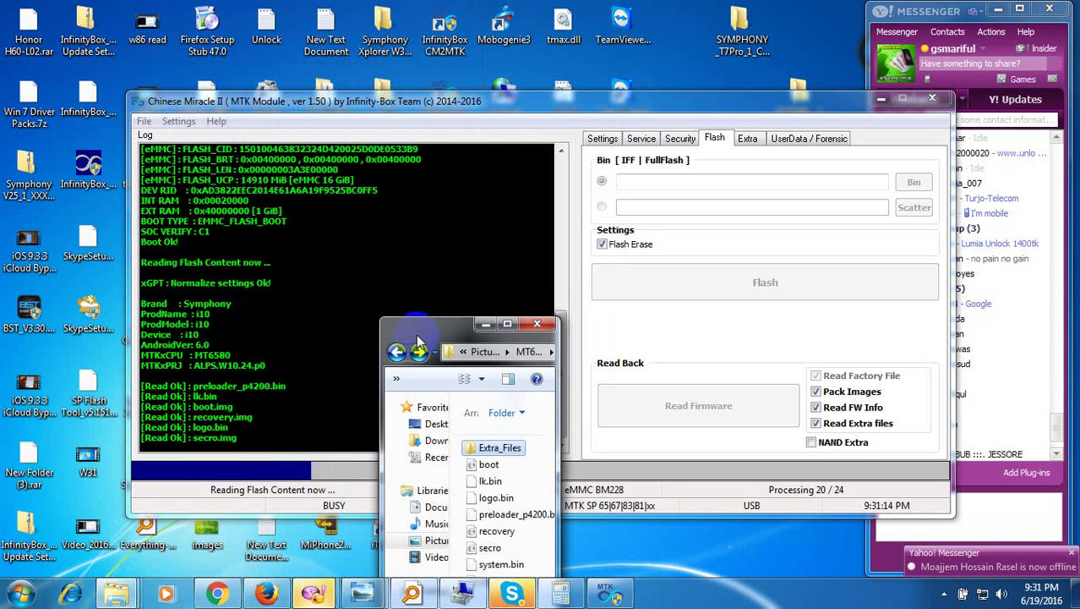
{"action": "left_click_drag", "start_coordinate": [418, 340], "coordinate": [430, 122]}
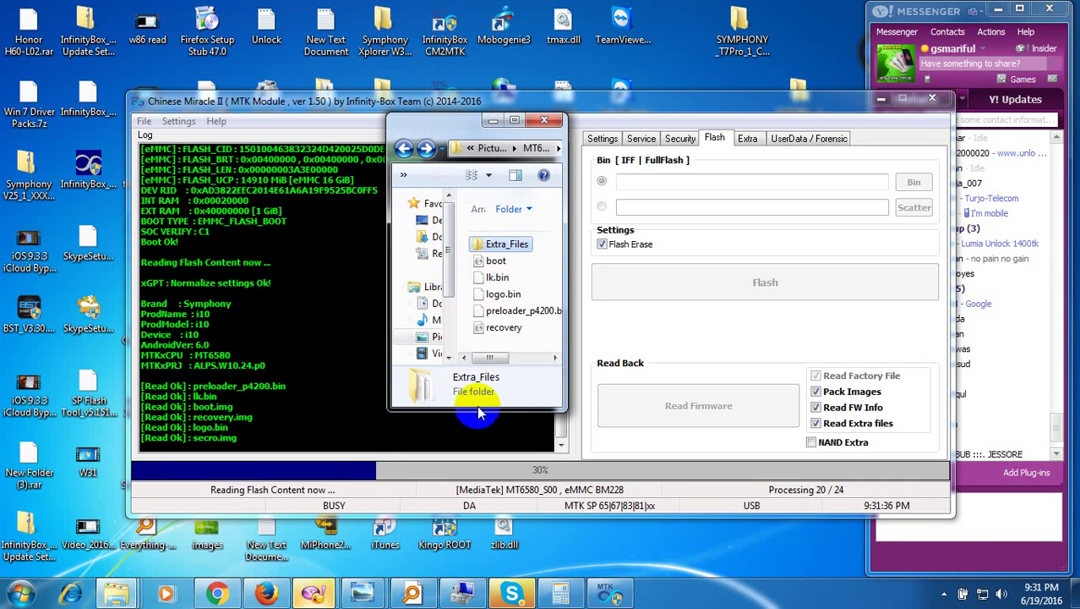
{"action": "left_click_drag", "start_coordinate": [480, 411], "coordinate": [472, 484]}
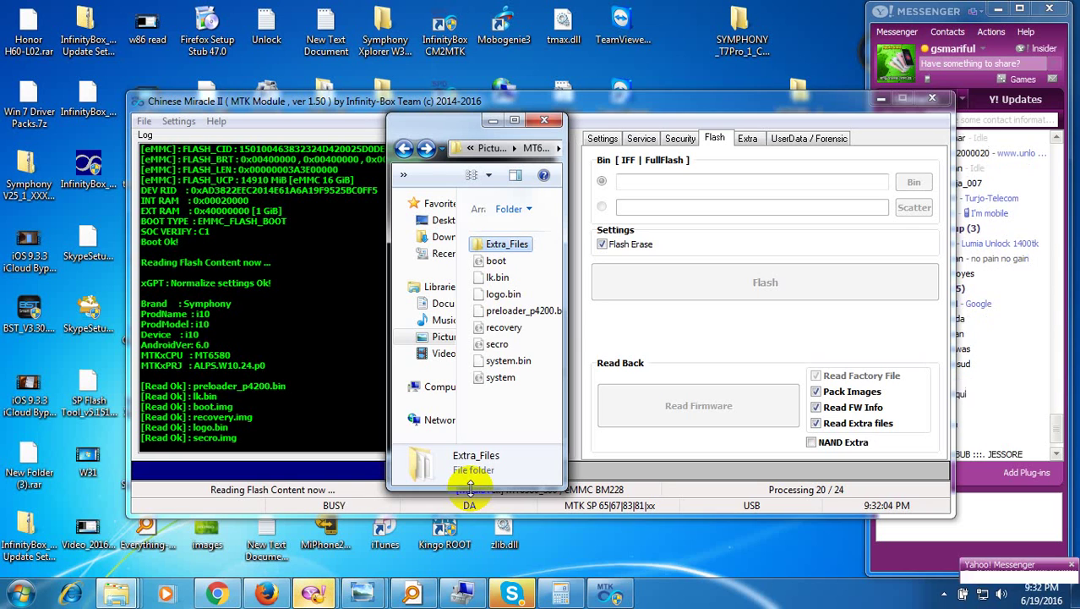
{"action": "left_click_drag", "start_coordinate": [470, 488], "coordinate": [471, 437]}
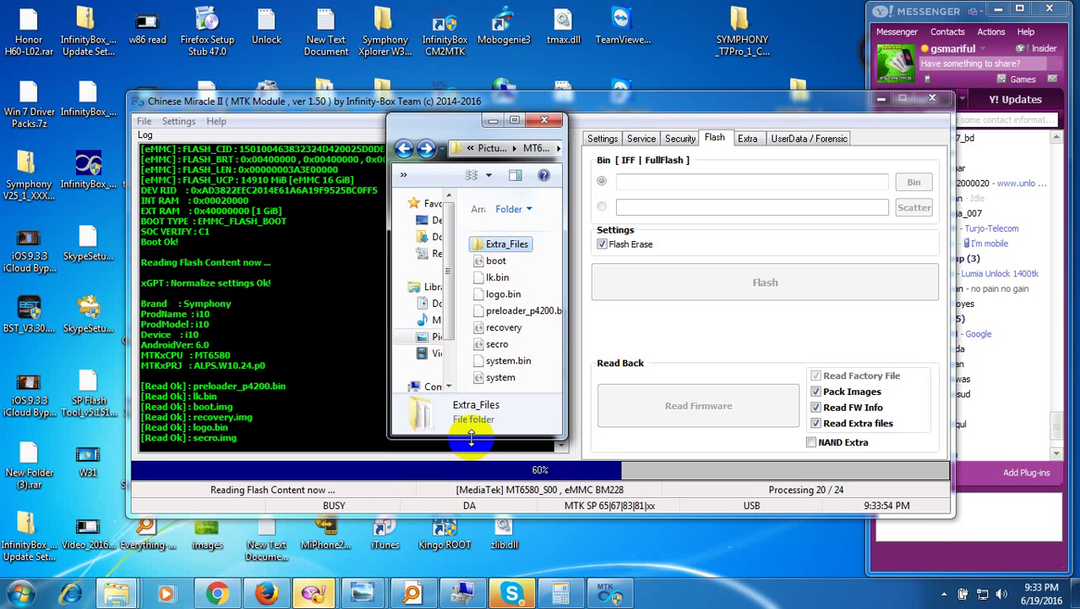
{"action": "left_click_drag", "start_coordinate": [471, 438], "coordinate": [471, 444]}
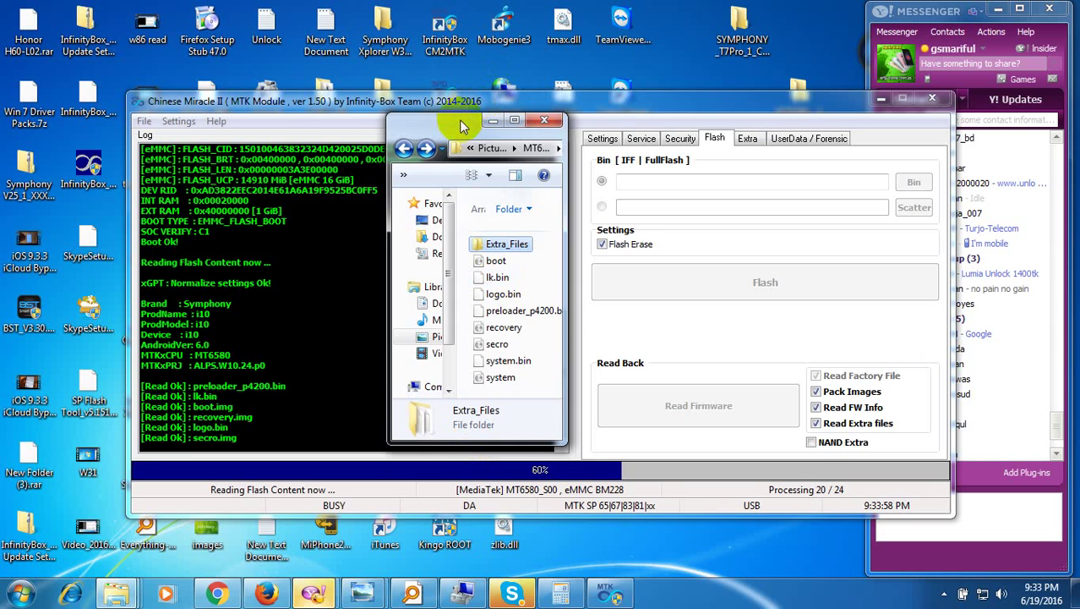
{"action": "left_click_drag", "start_coordinate": [454, 123], "coordinate": [415, 131]}
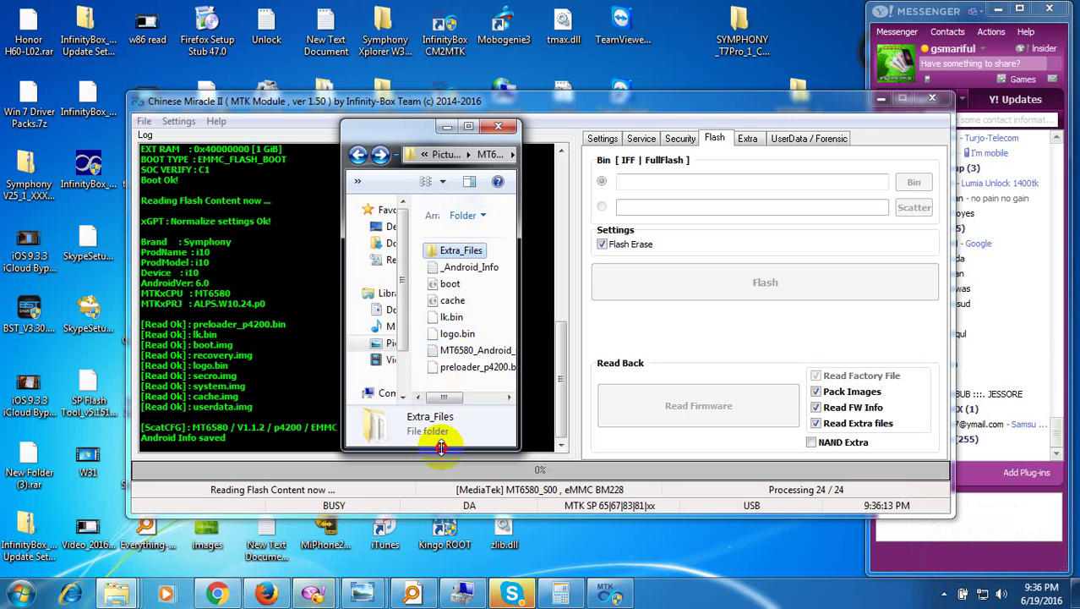
{"action": "left_click_drag", "start_coordinate": [441, 449], "coordinate": [444, 480]}
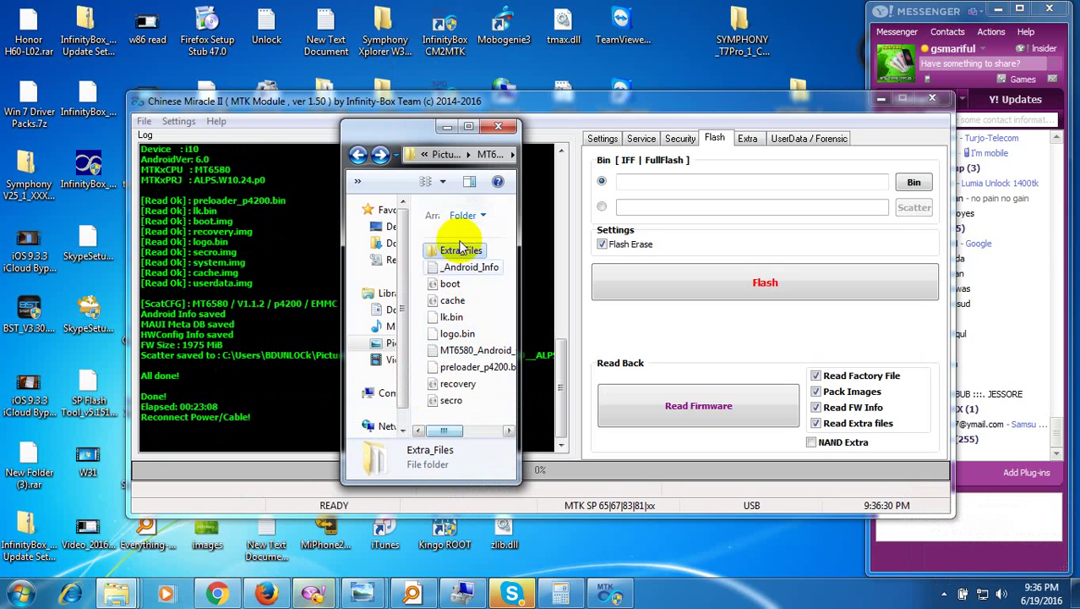
Maximize the firmware folder window and copy the folder's full path
{"action": "left_click", "coordinate": [471, 127]}
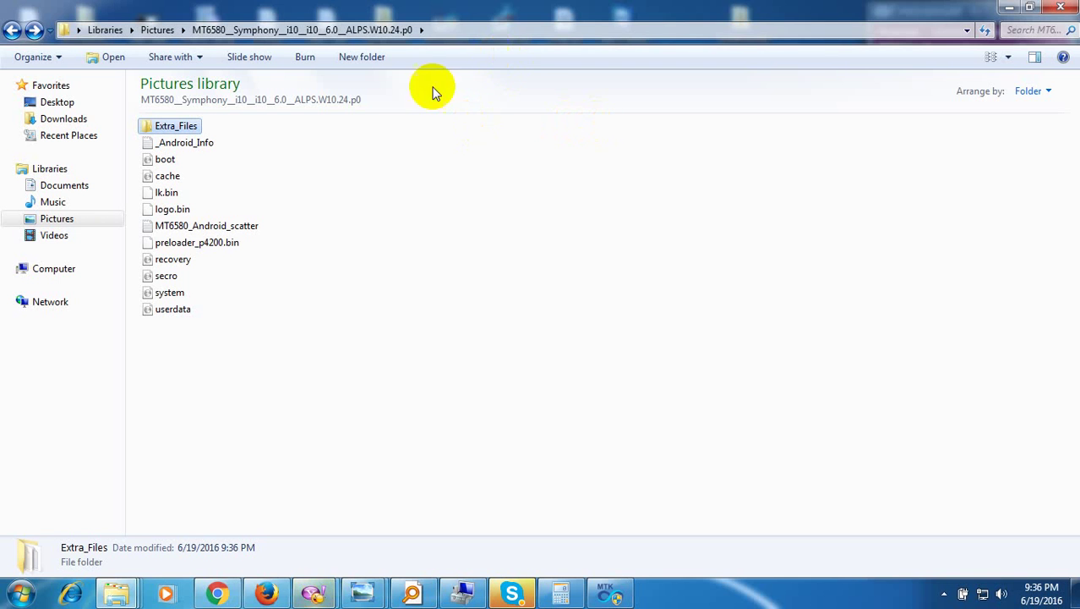
{"action": "left_click", "coordinate": [498, 31]}
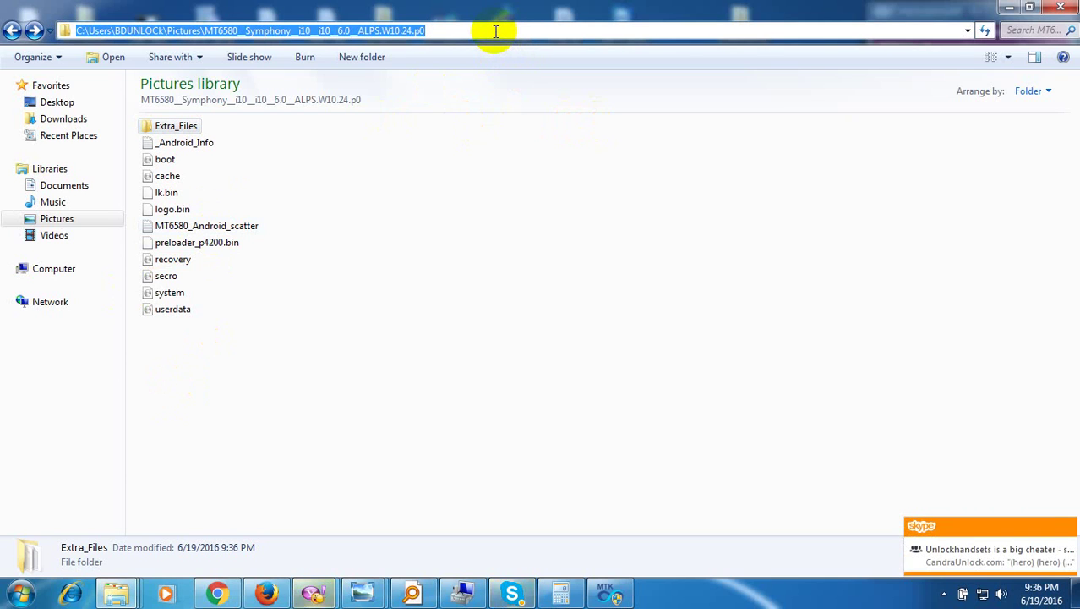
{"action": "right_click", "coordinate": [395, 34]}
{"action": "left_click", "coordinate": [433, 82]}
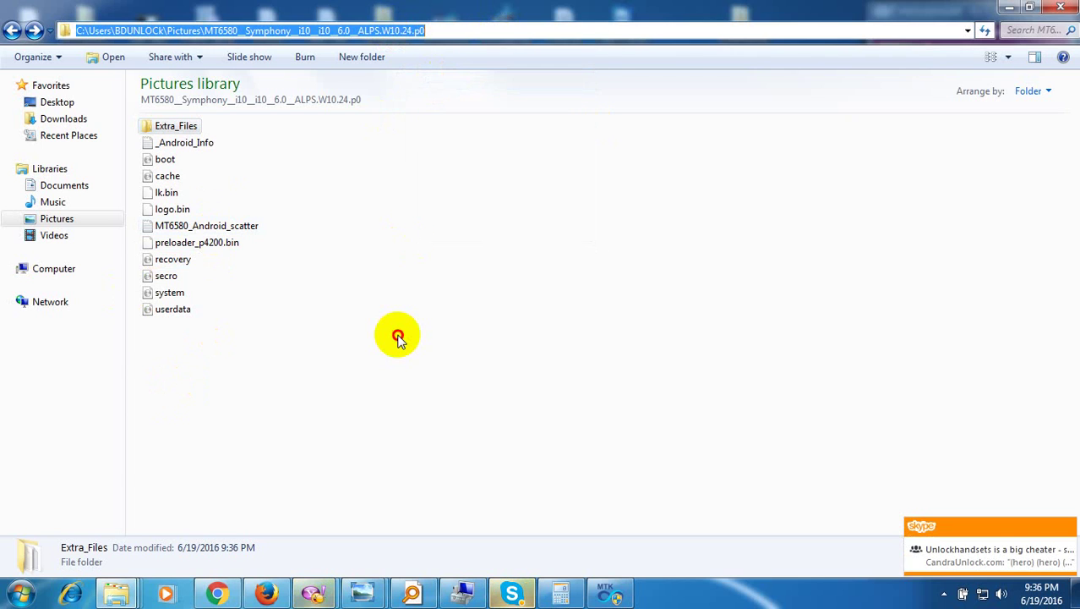
Check the size and file count in the firmware folder's properties, and close them without changes
{"action": "left_click", "coordinate": [398, 337]}
{"action": "right_click", "coordinate": [398, 336]}
{"action": "left_click", "coordinate": [446, 554]}
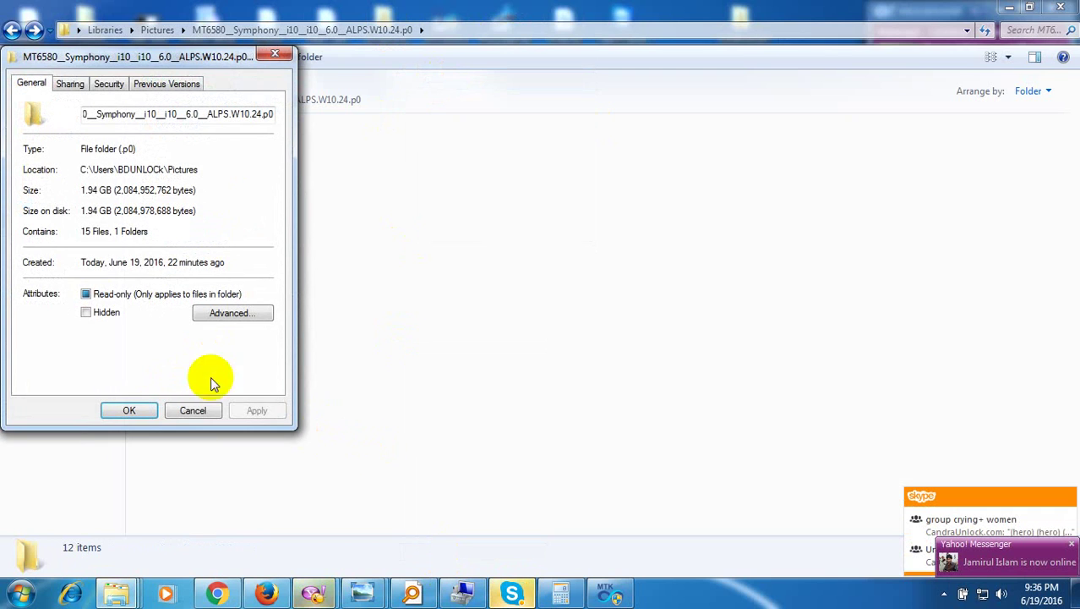
{"action": "left_click", "coordinate": [198, 410]}
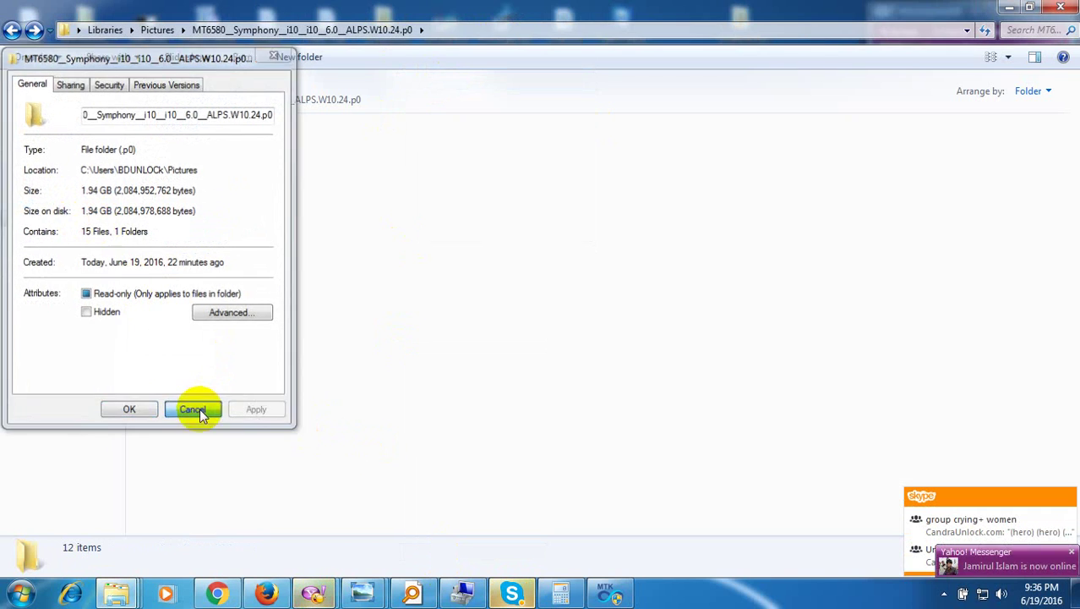
Minimize the folder and flashing tool windows, and close the driver installation report
{"action": "left_click", "coordinate": [1016, 9]}
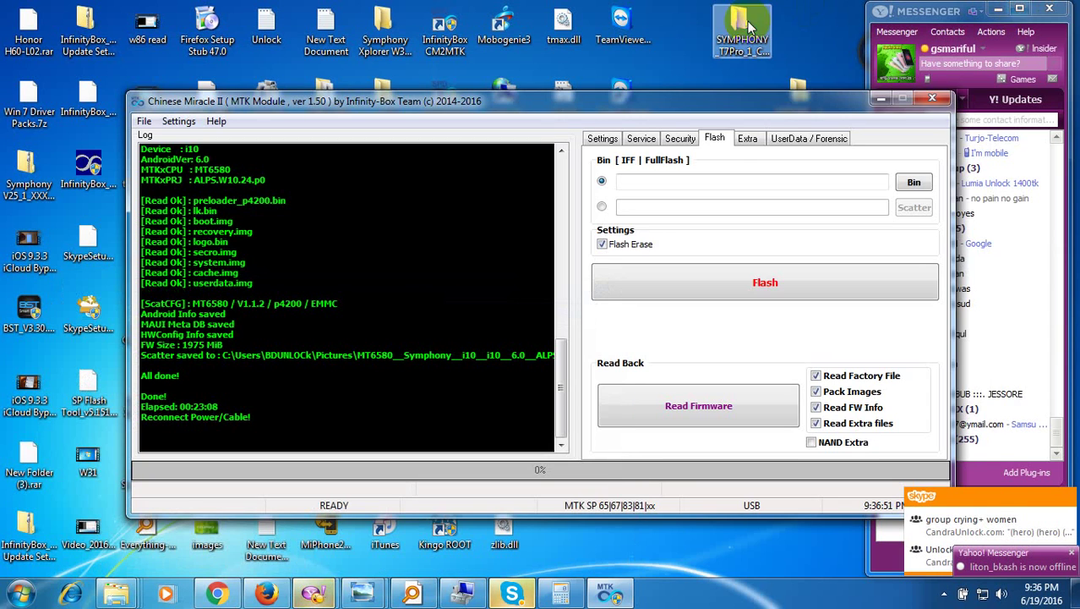
{"action": "left_click", "coordinate": [880, 100]}
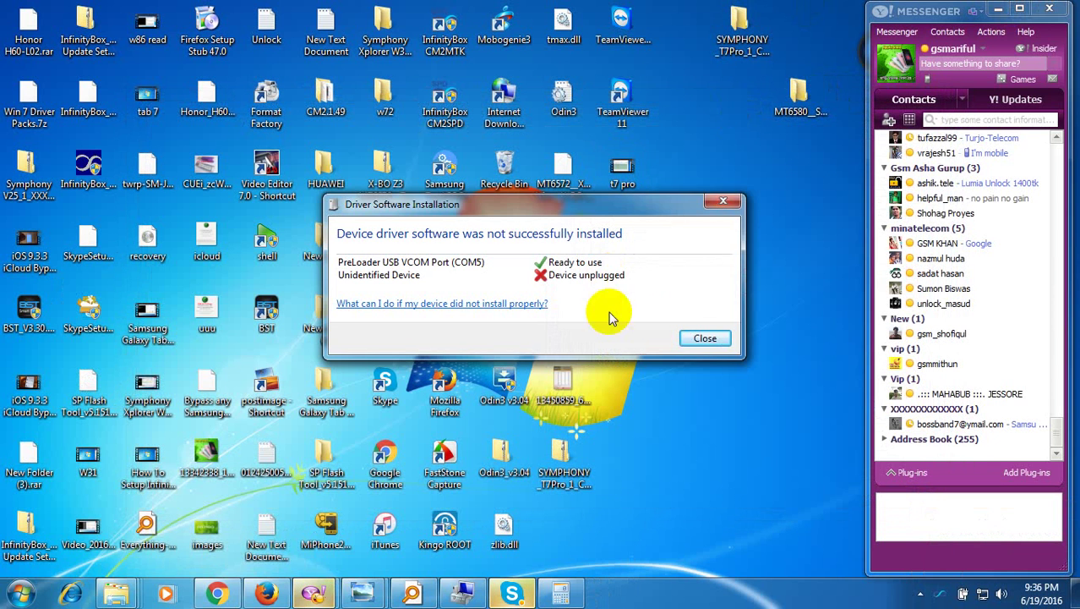
{"action": "left_click", "coordinate": [704, 338]}
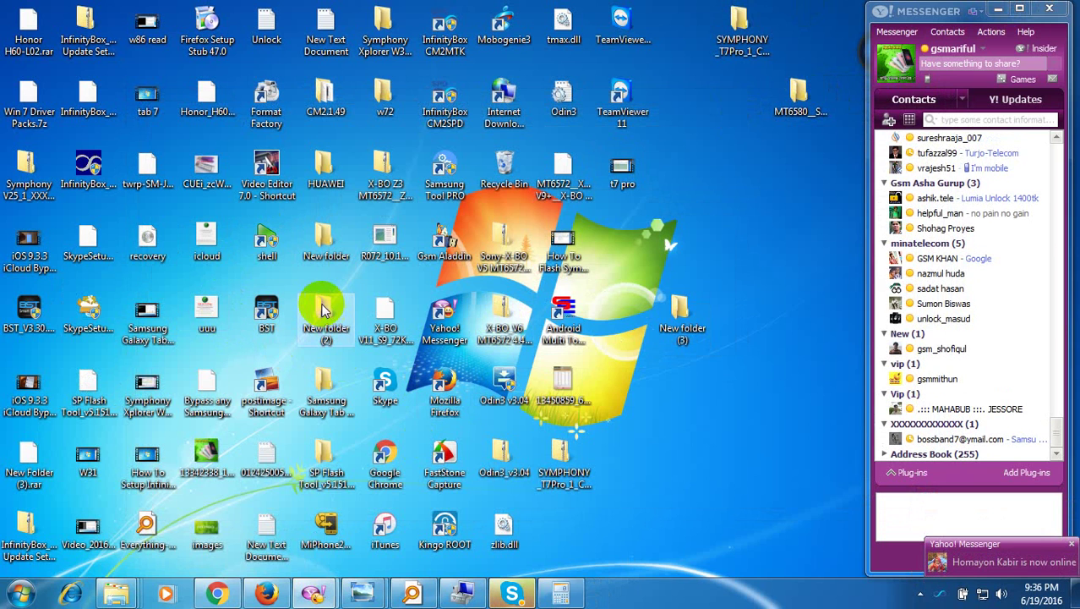
Launch flash_tool from the SP Flash Tool_v5.1516.00 folder on the desktop and dismiss the missing scatter file warning
{"action": "key", "text": "Down"}
{"action": "key", "text": "Down"}
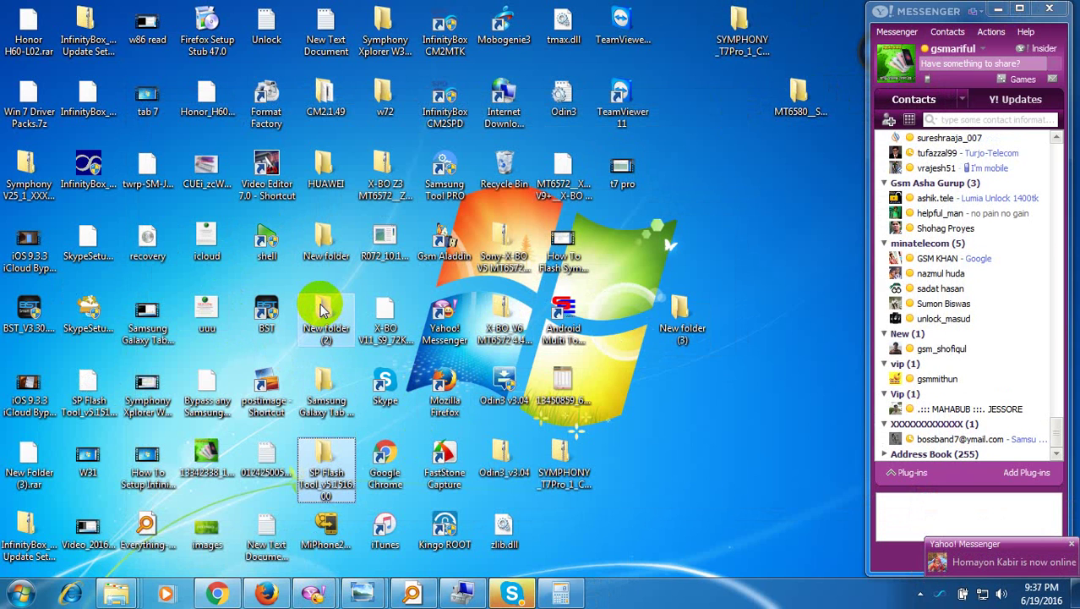
{"action": "double_click", "coordinate": [330, 472]}
{"action": "double_click", "coordinate": [565, 356]}
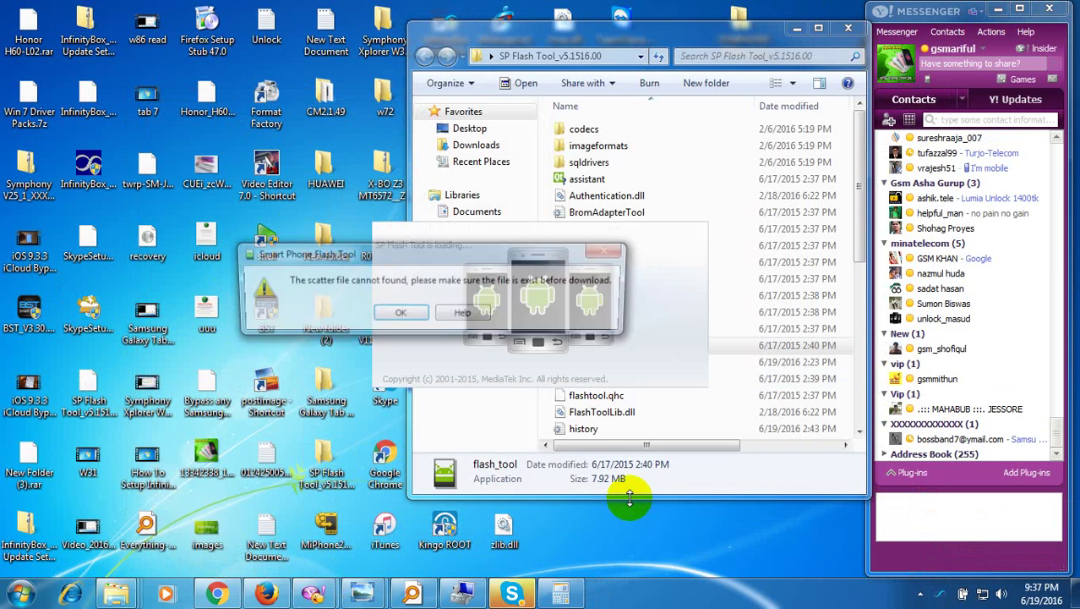
{"action": "left_click", "coordinate": [401, 314]}
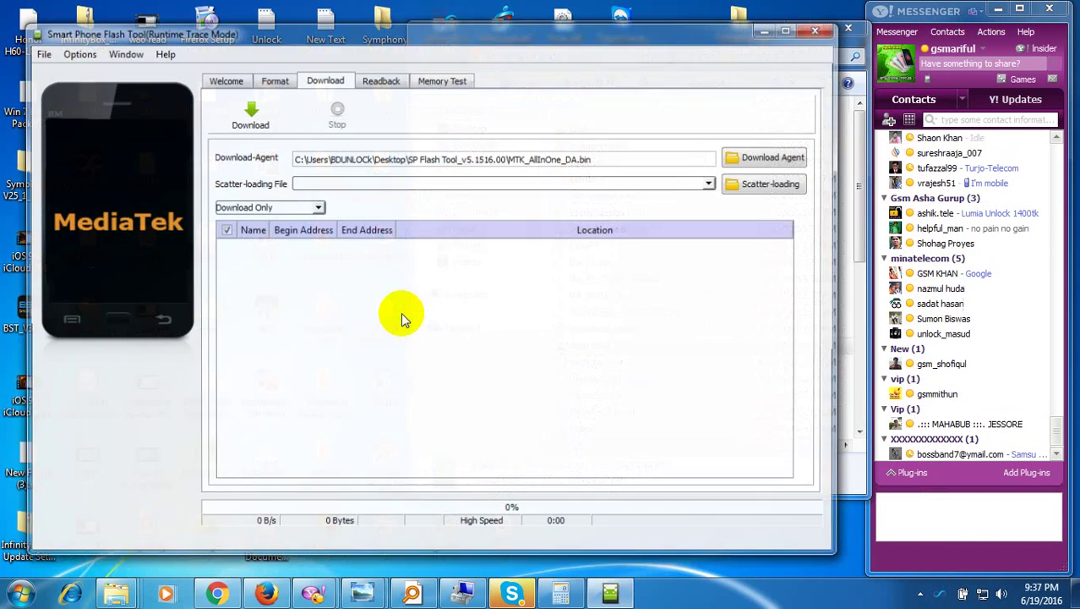
Load the MT6580_Android_scatter file from the copied Symphony i10 firmware folder path as the scatter-loading file
{"action": "left_click", "coordinate": [755, 184]}
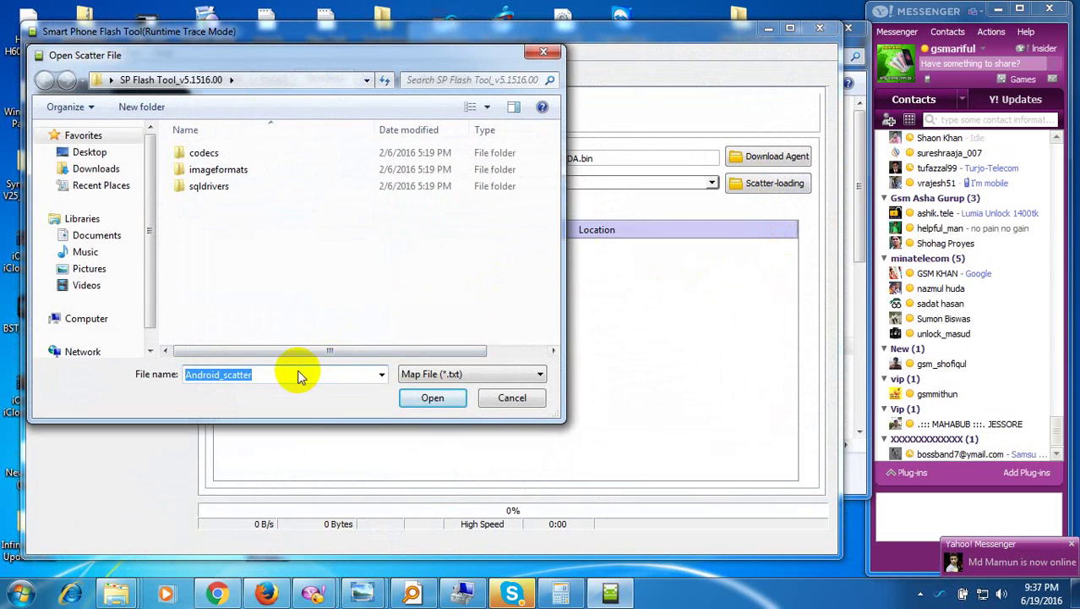
{"action": "right_click", "coordinate": [298, 374]}
{"action": "left_click", "coordinate": [342, 217]}
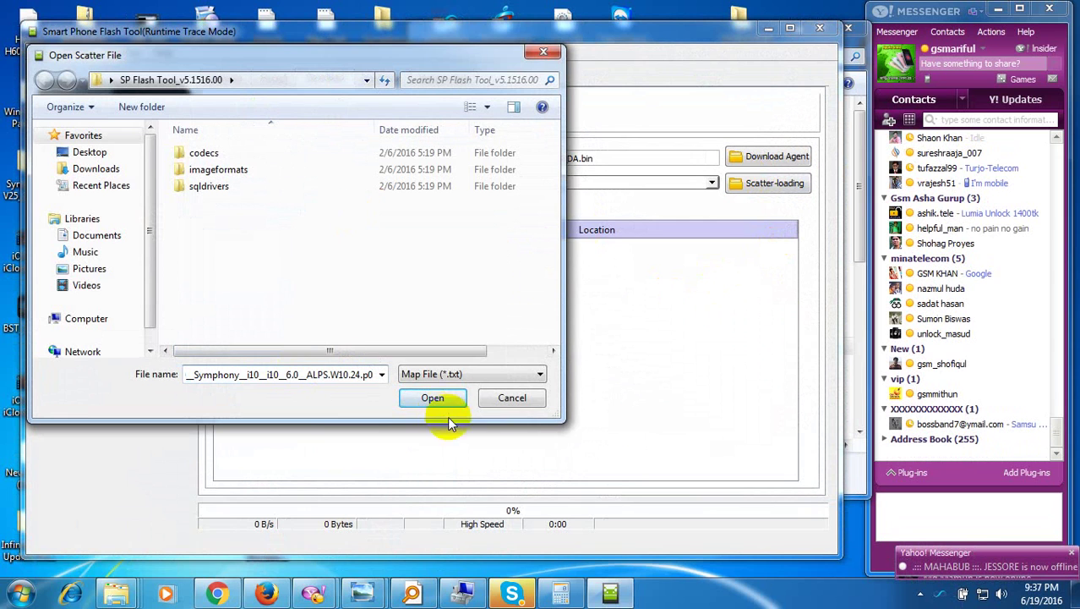
{"action": "left_click", "coordinate": [431, 397]}
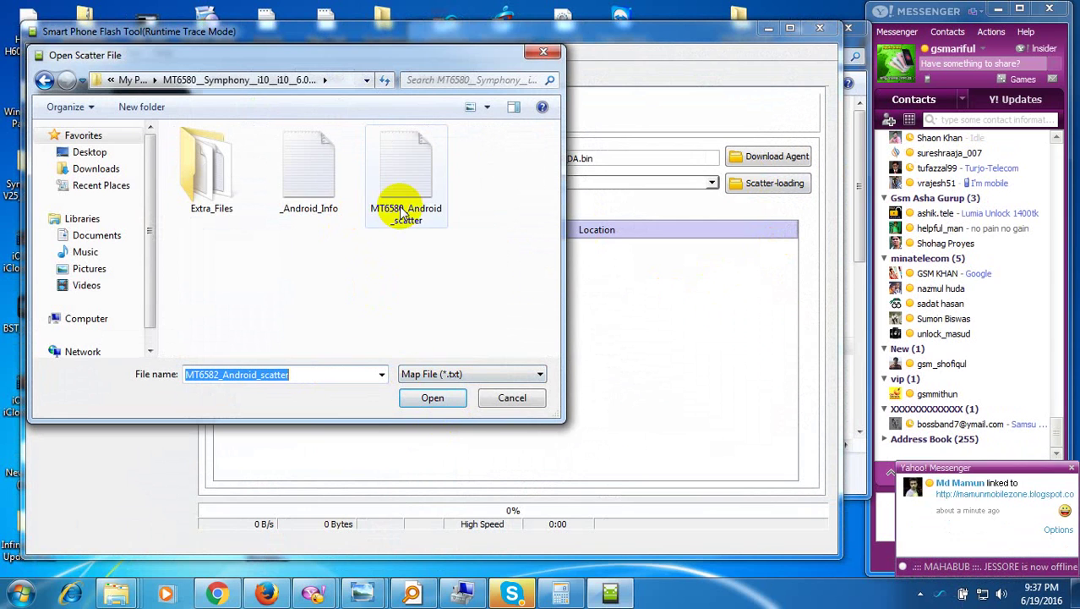
{"action": "double_click", "coordinate": [403, 189]}
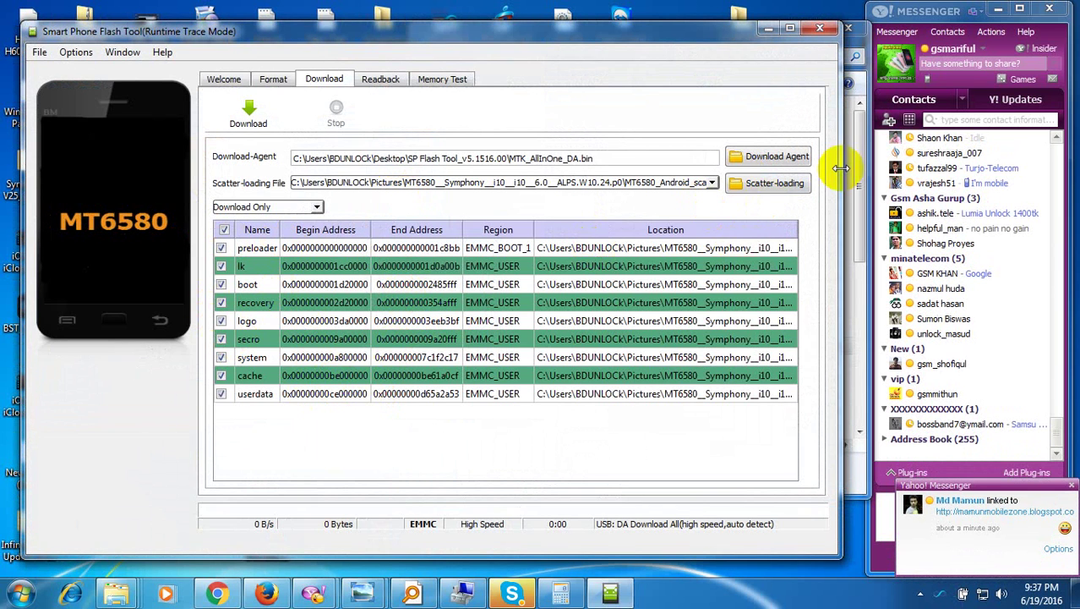
Minimize the Smart Phone Flash Tool window, show the hidden notification area icons, and dismiss the Yahoo! Messenger notification
{"action": "left_click", "coordinate": [771, 31]}
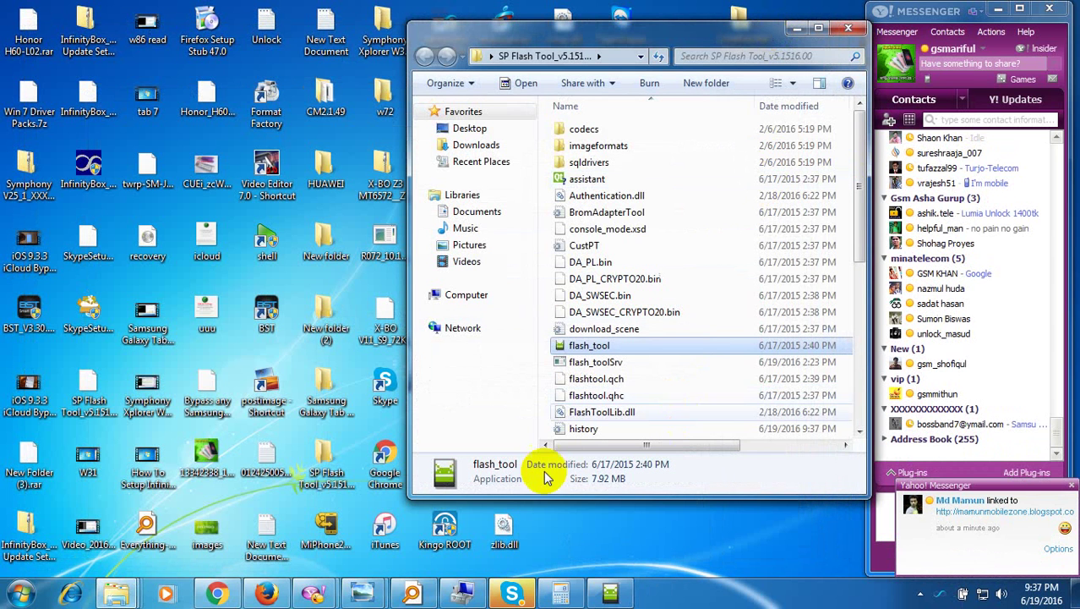
{"action": "left_click", "coordinate": [920, 597]}
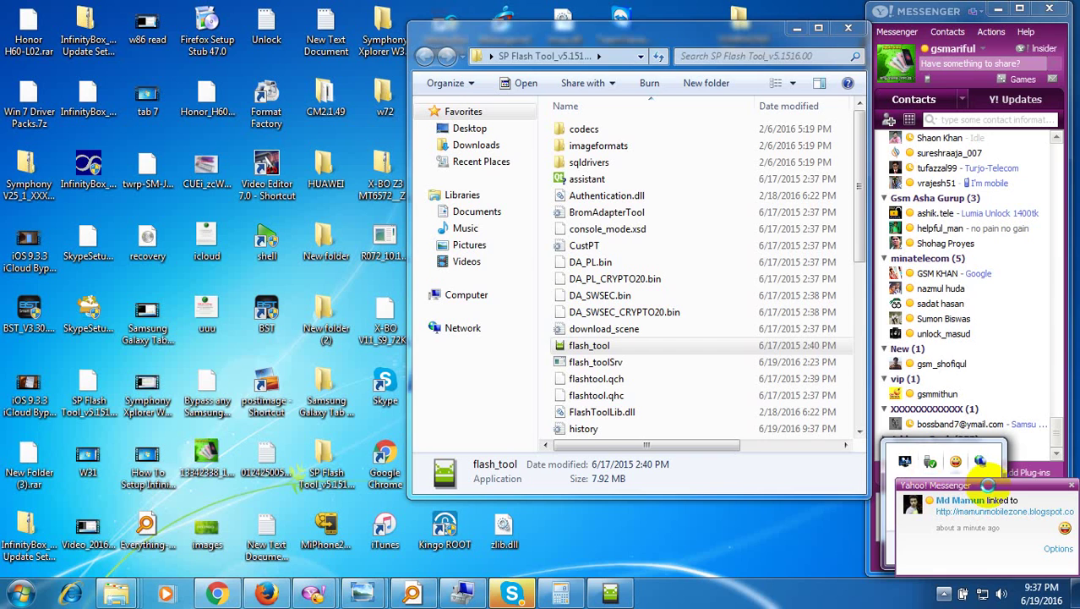
{"action": "left_click", "coordinate": [1071, 490]}
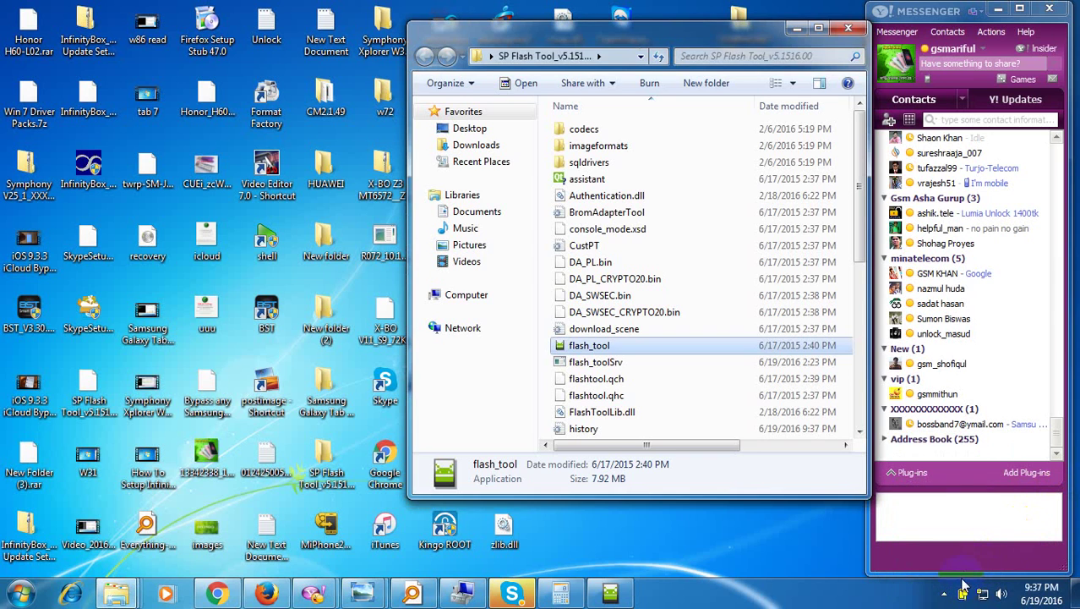